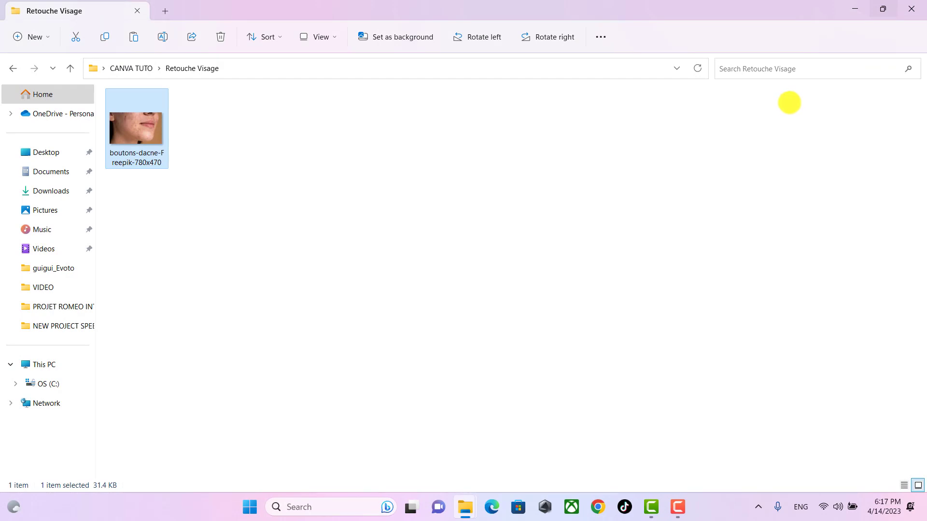
# Step: Launch Canva from the desktop and check the photo file in the Retouche Visage folder
pyautogui.click(855, 9)
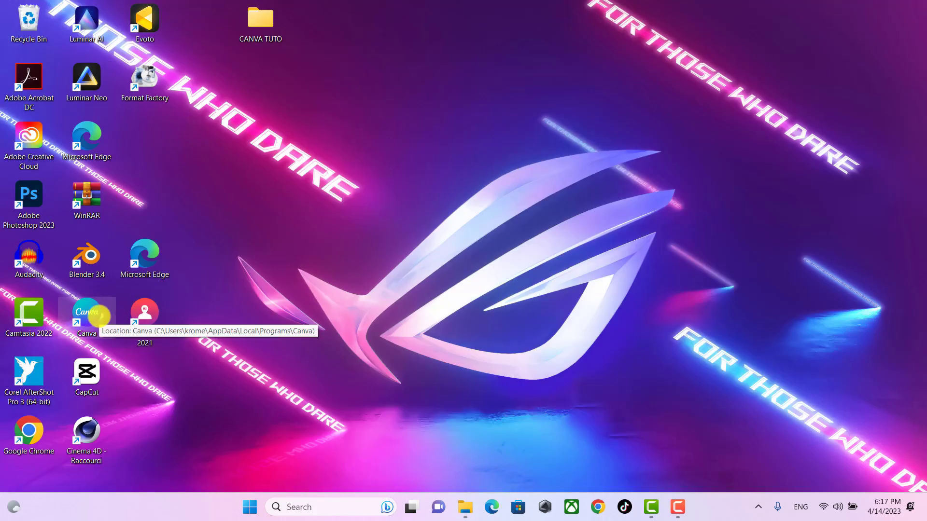
pyautogui.doubleClick(91, 314)
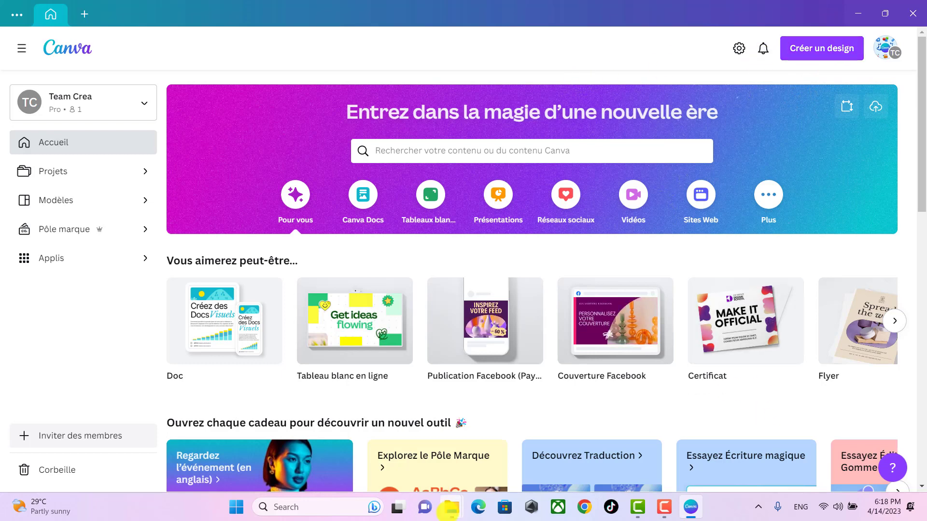
pyautogui.click(450, 508)
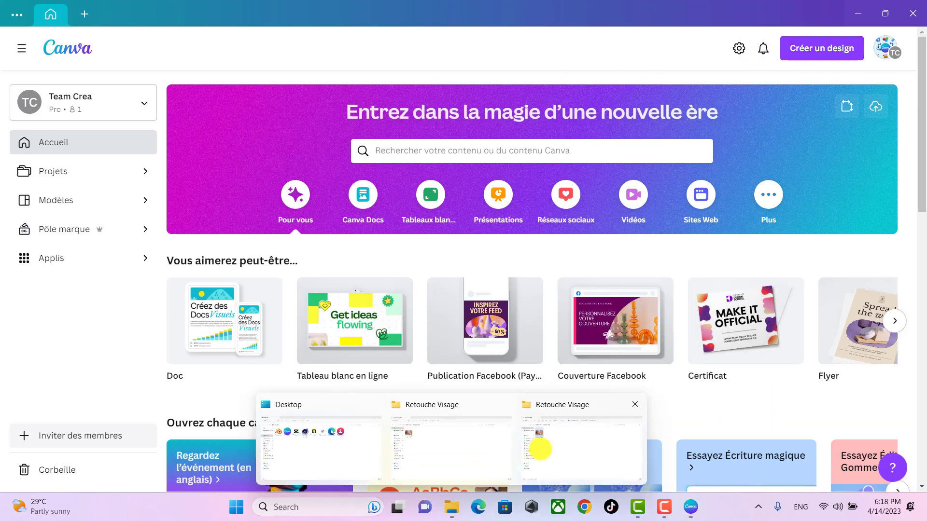
pyautogui.click(554, 447)
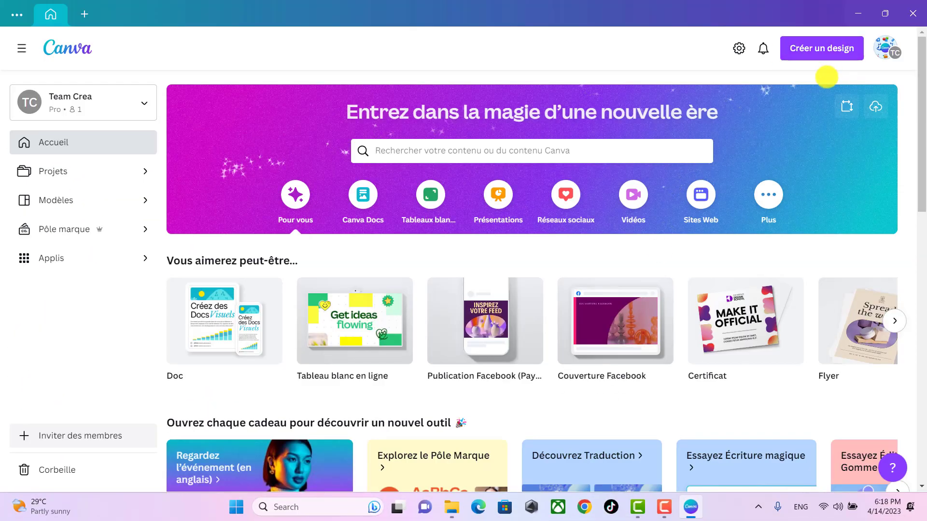
# Step: Create a new custom-size design 780 px wide and 470 px high
pyautogui.click(821, 48)
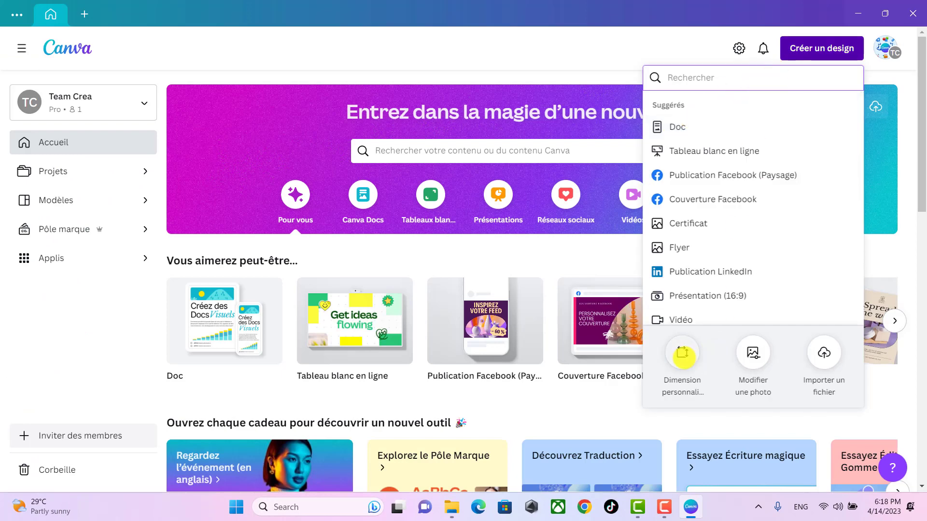
pyautogui.click(682, 353)
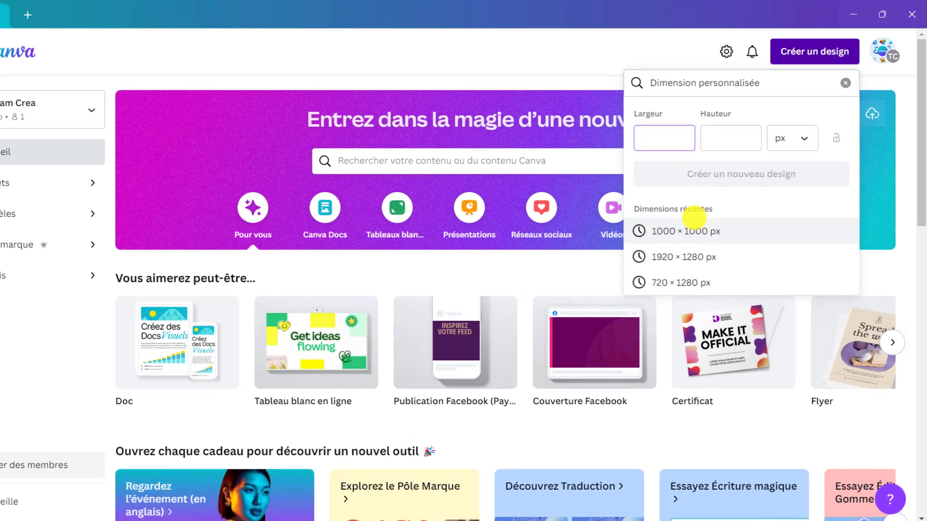
pyautogui.write('780')
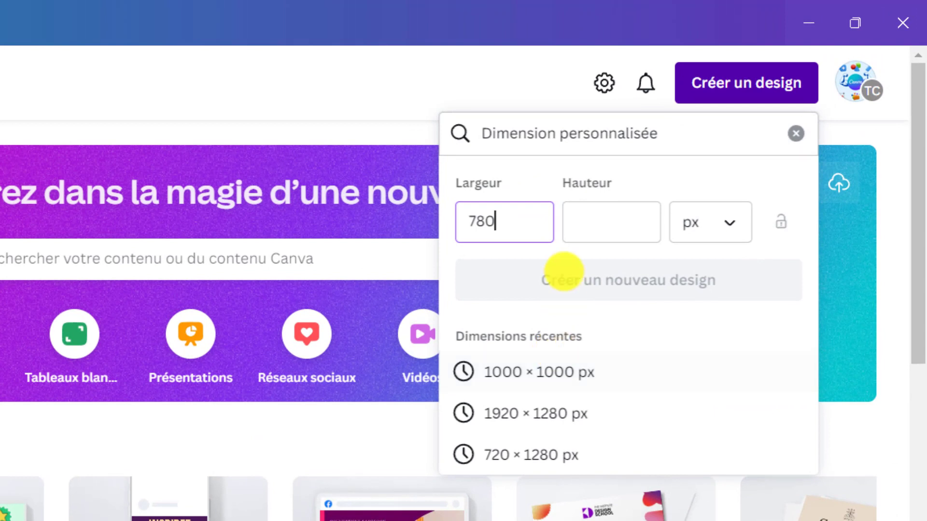
pyautogui.click(584, 227)
pyautogui.write('4')
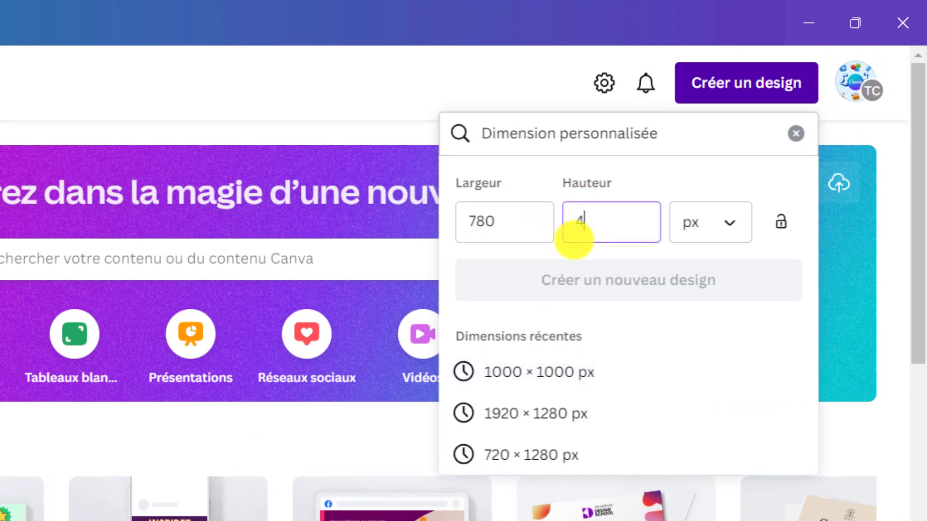
pyautogui.write('70')
pyautogui.click(662, 290)
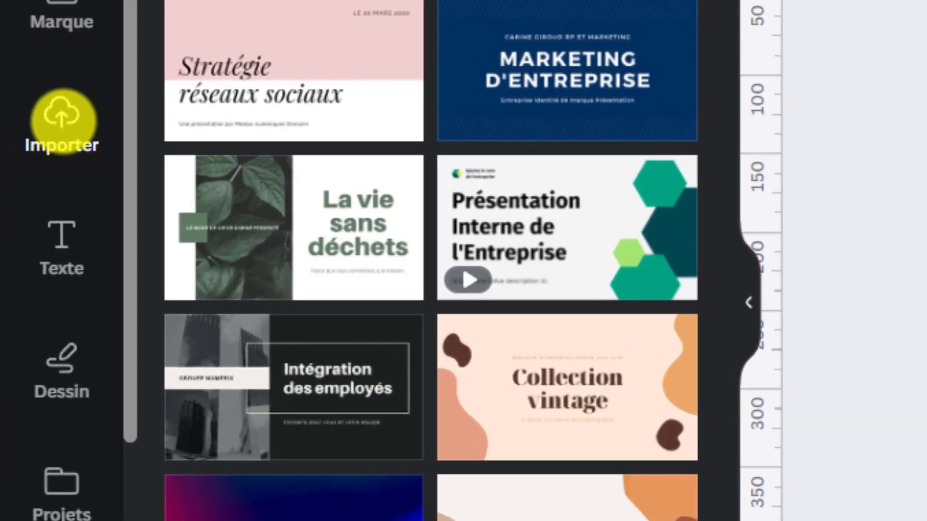
# Step: Import the image boutons-dacne-Freepik-780x470 from the Retouche Visage folder inside CANVA TUTO on the Desktop
pyautogui.click(19, 208)
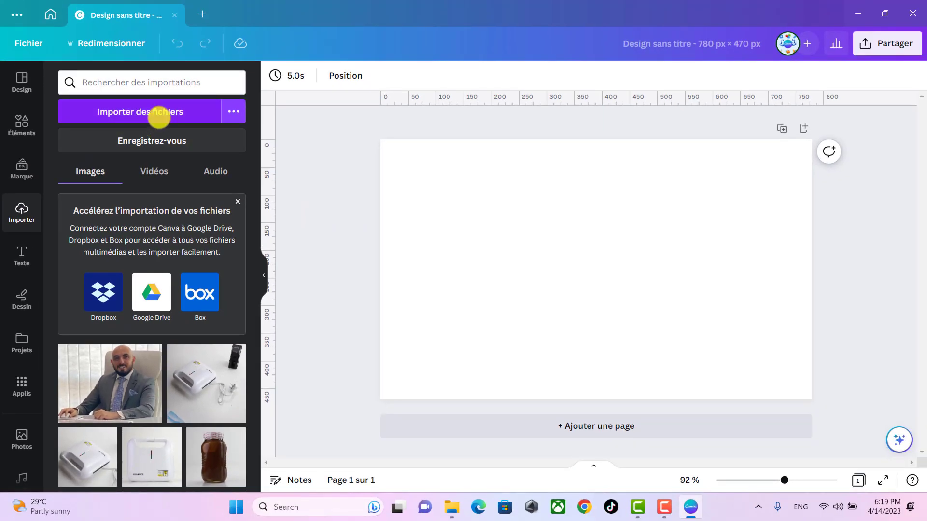
pyautogui.click(159, 115)
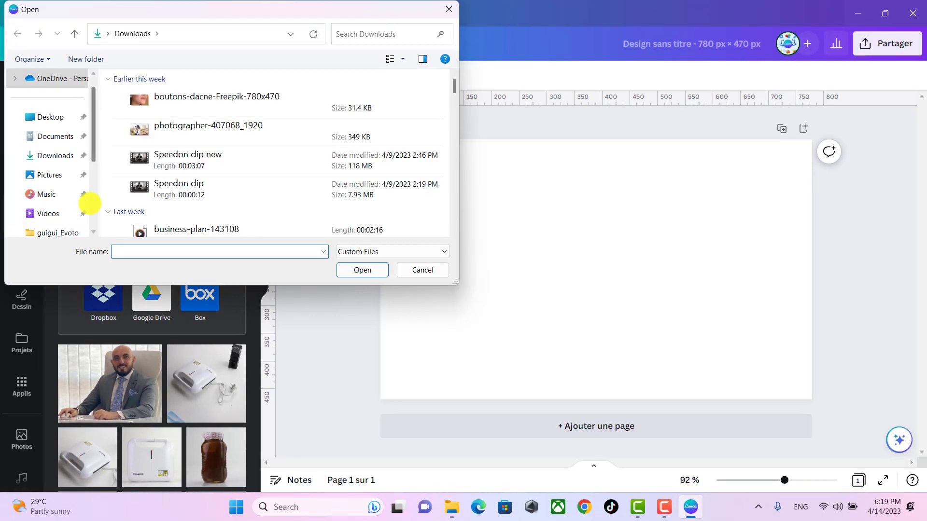
pyautogui.click(58, 175)
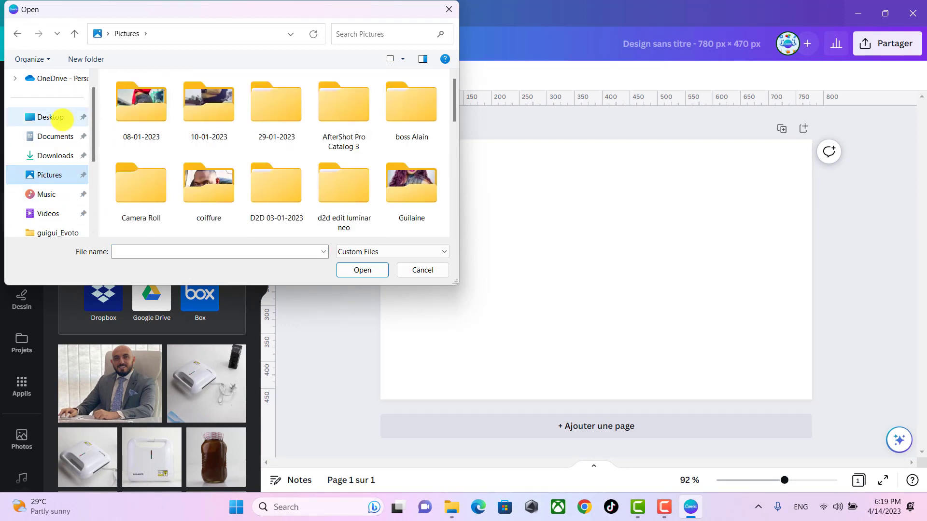
pyautogui.click(62, 118)
pyautogui.doubleClick(144, 133)
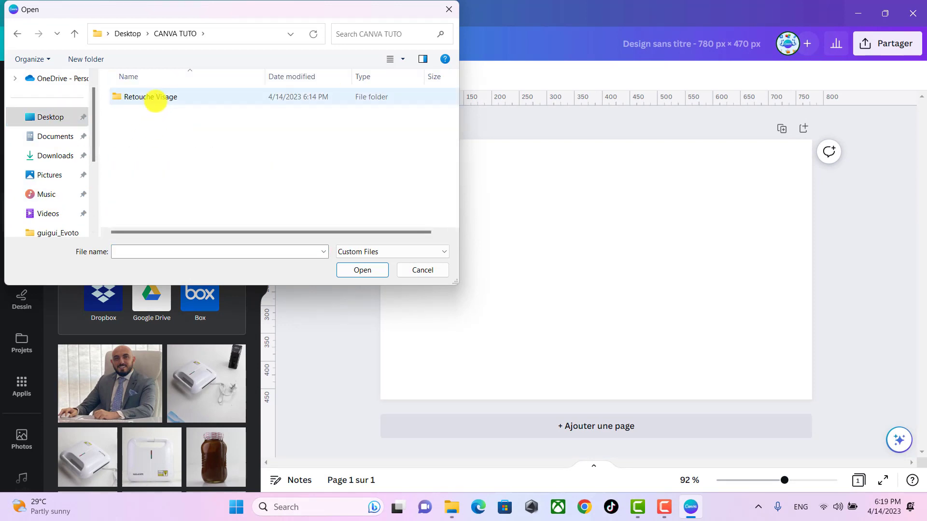
pyautogui.doubleClick(155, 97)
pyautogui.click(139, 122)
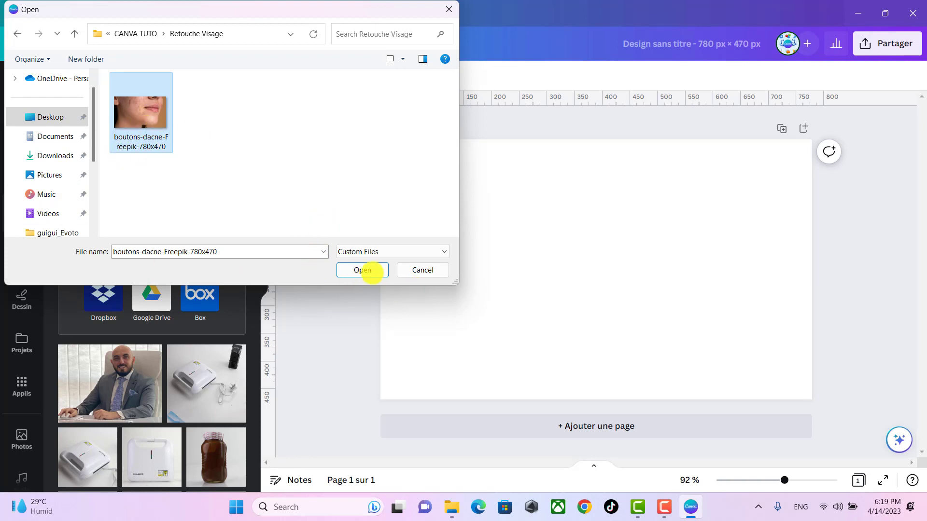
pyautogui.click(362, 270)
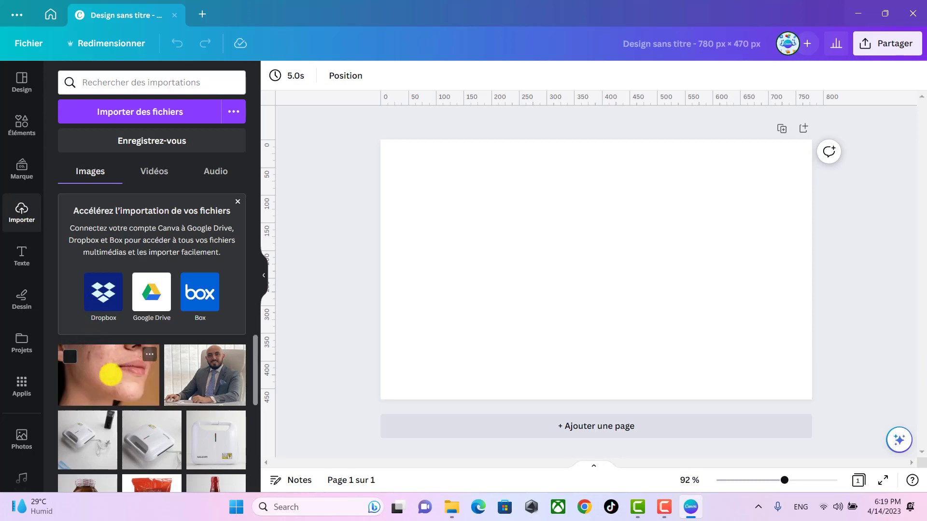
# Step: Place the imported face photo on the page and set it as the page background
pyautogui.click(112, 373)
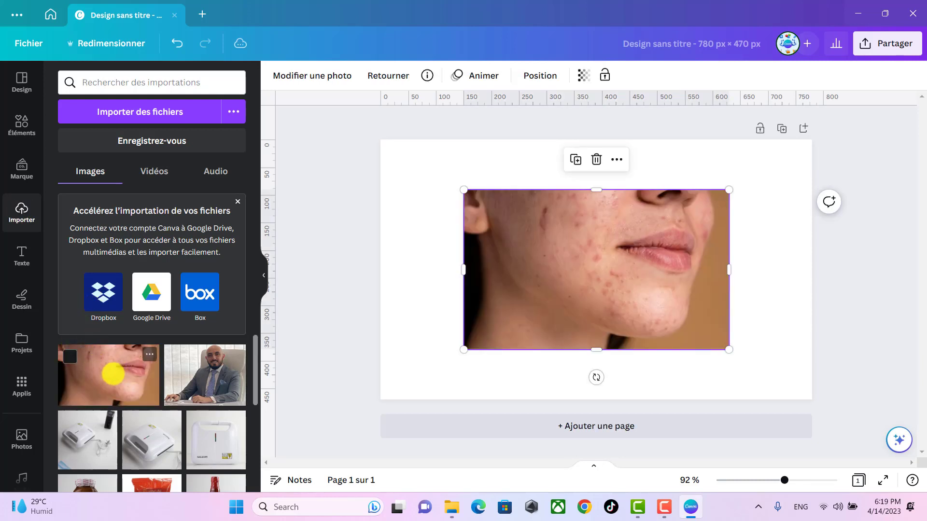
pyautogui.moveTo(635, 325); pyautogui.dragTo(557, 257)
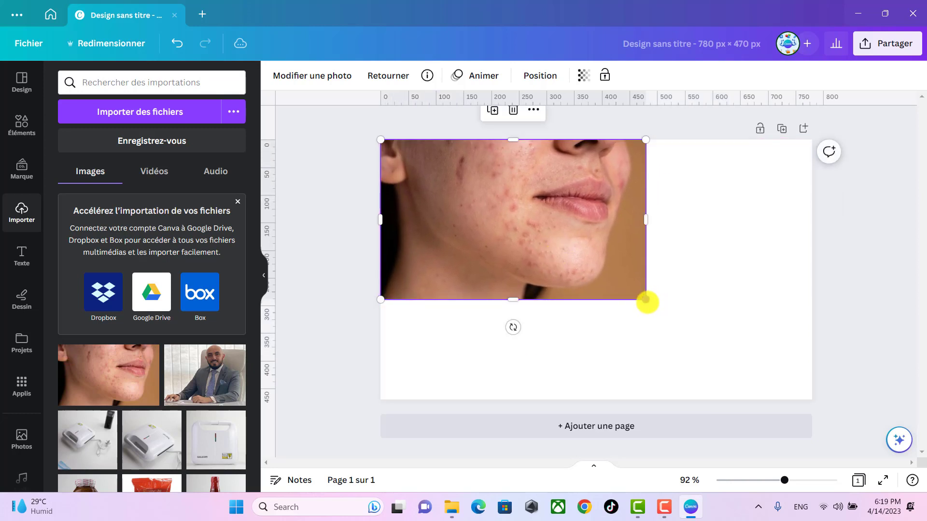
pyautogui.moveTo(646, 300); pyautogui.dragTo(622, 286)
pyautogui.rightClick(473, 244)
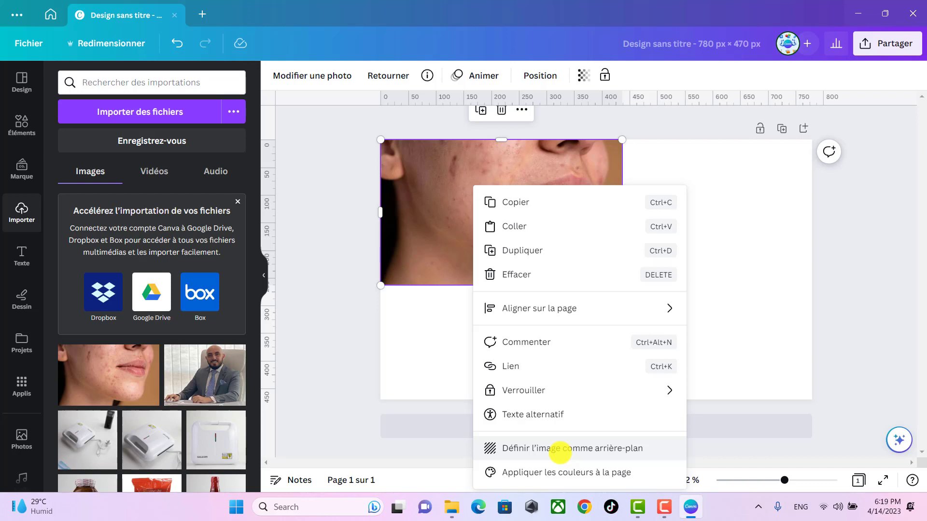
pyautogui.click(560, 449)
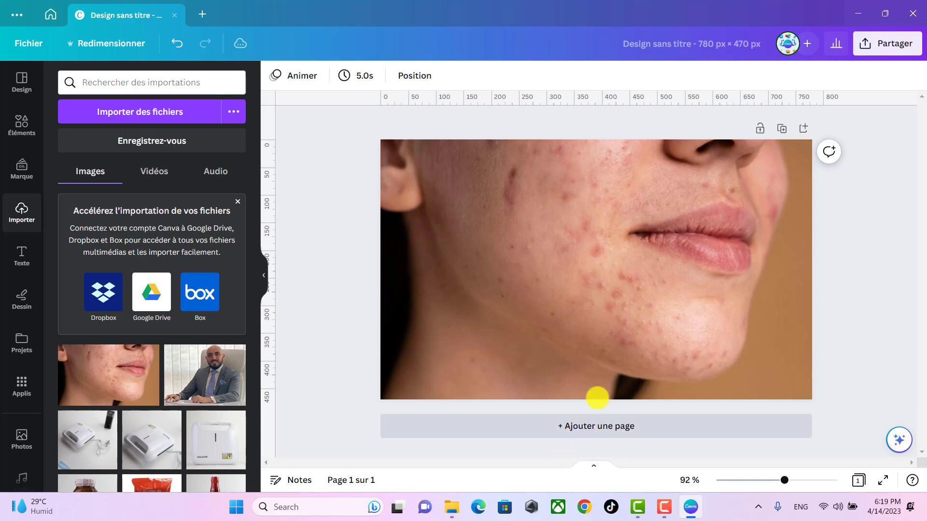
# Step: Select the background photo and open the Gomme magique tool from its photo editing options
pyautogui.click(565, 308)
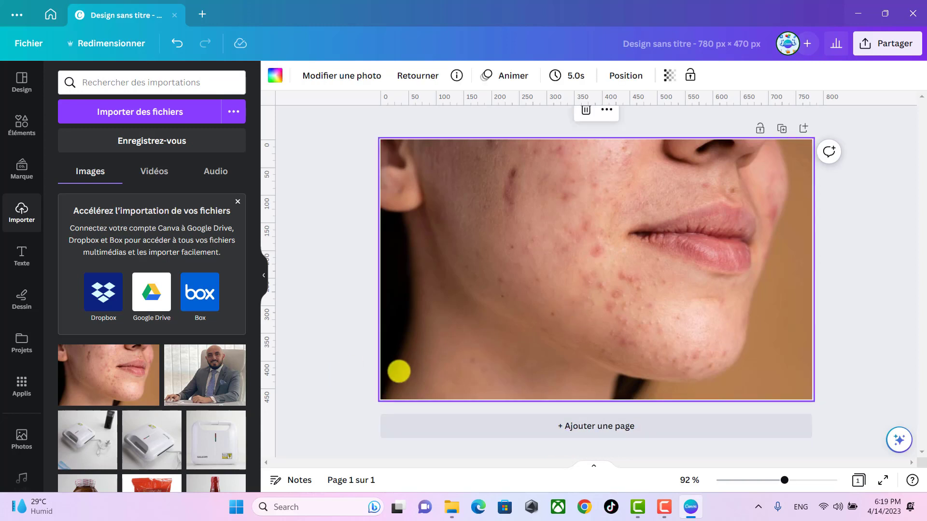
pyautogui.click(311, 358)
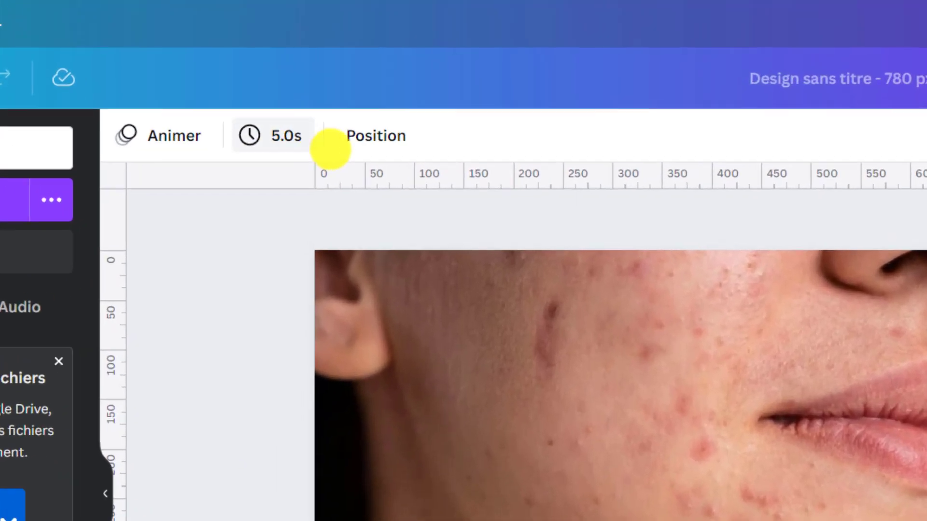
pyautogui.click(690, 454)
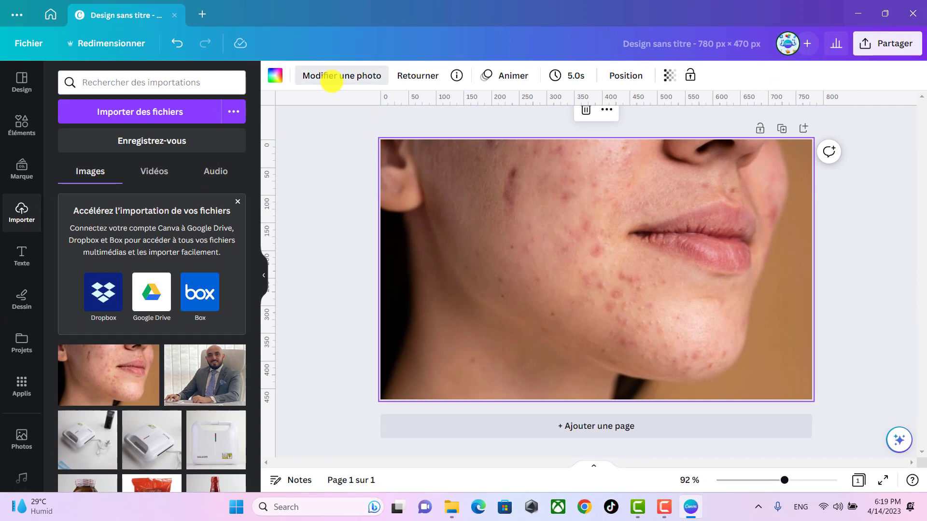
pyautogui.click(331, 78)
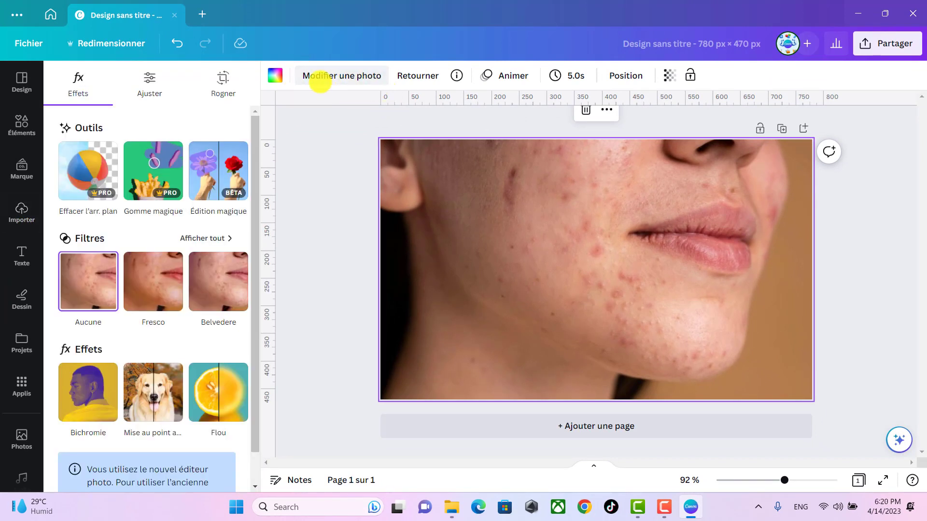
pyautogui.moveTo(259, 241); pyautogui.dragTo(253, 314)
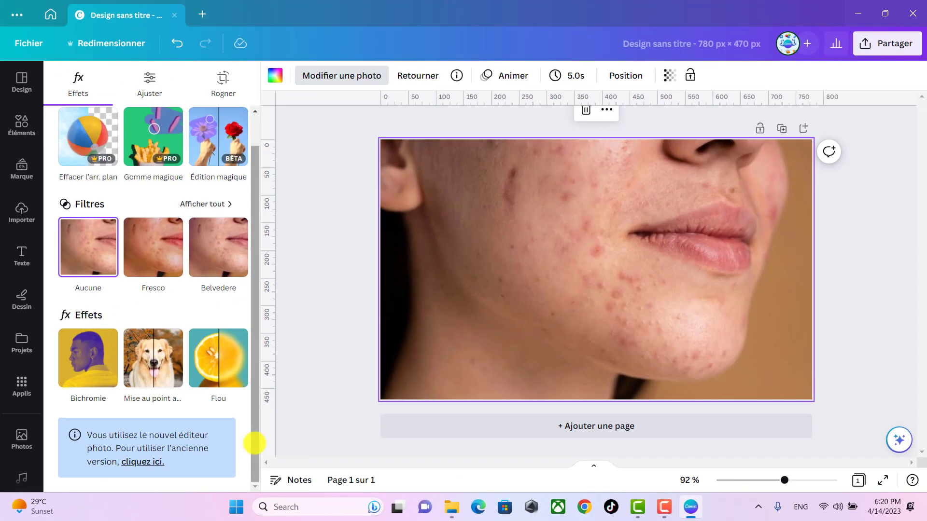
pyautogui.moveTo(255, 443); pyautogui.dragTo(256, 403)
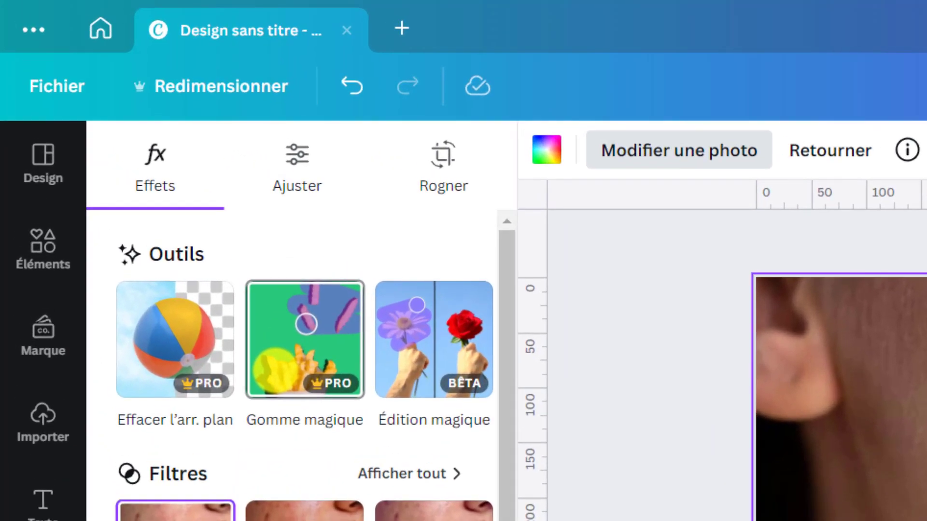
pyautogui.click(295, 344)
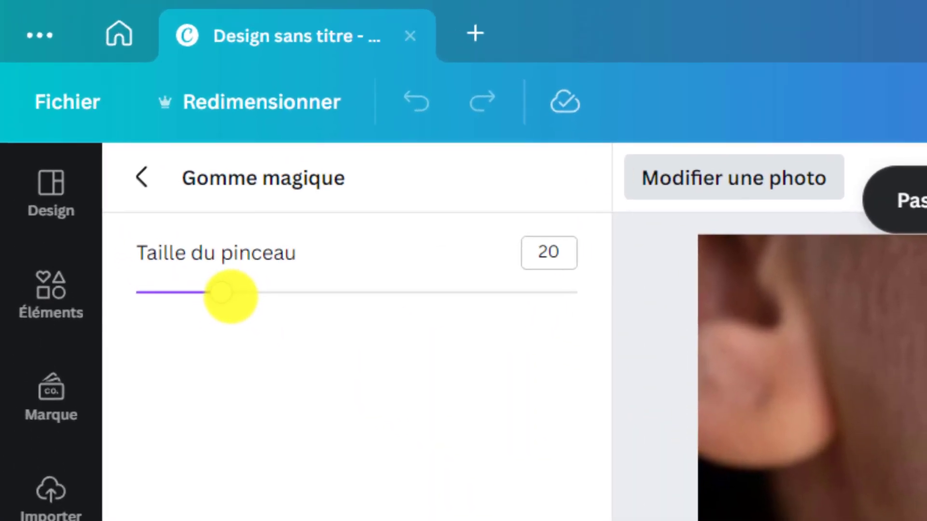
# Step: Set the Gomme magique brush size to 37 and erase the long scar and the small dark spot on the cheek
pyautogui.moveTo(96, 125); pyautogui.dragTo(103, 124)
pyautogui.moveTo(249, 299); pyautogui.dragTo(303, 300)
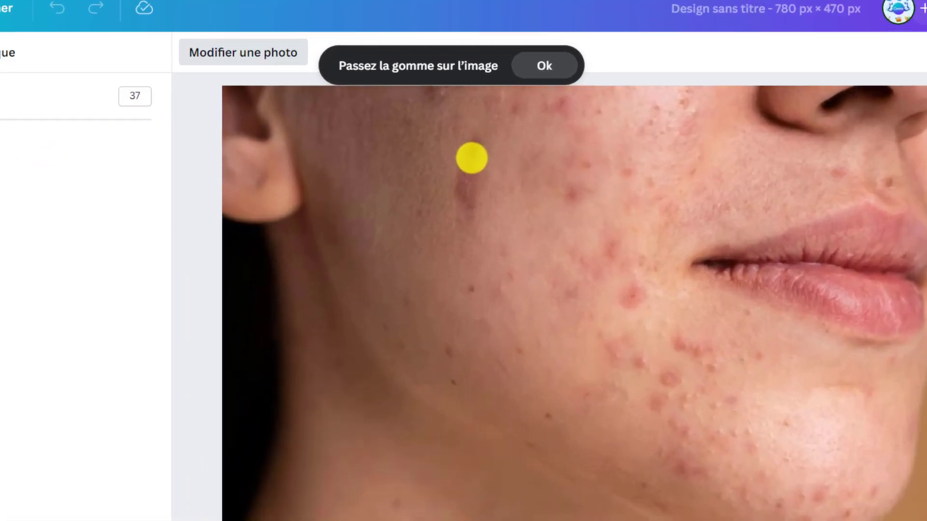
pyautogui.moveTo(926, 354); pyautogui.dragTo(926, 413)
pyautogui.moveTo(431, 234); pyautogui.dragTo(436, 343)
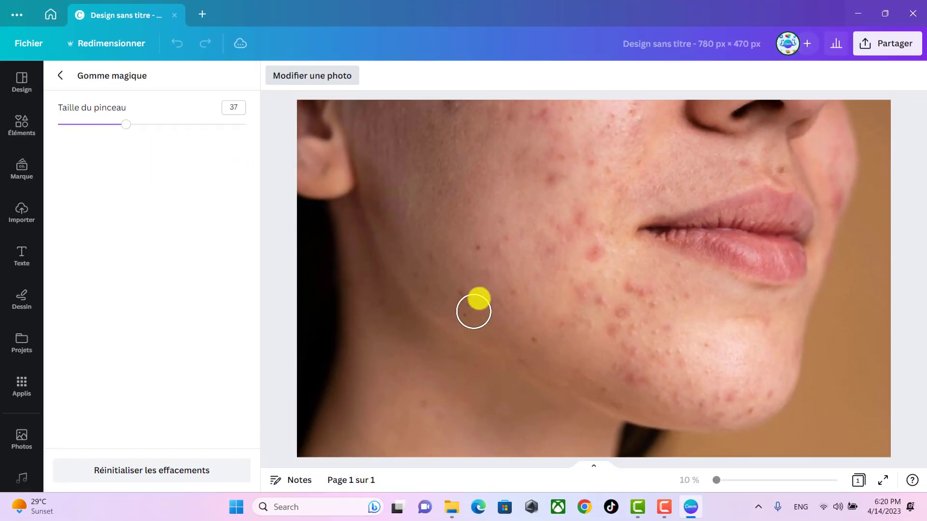
pyautogui.click(474, 242)
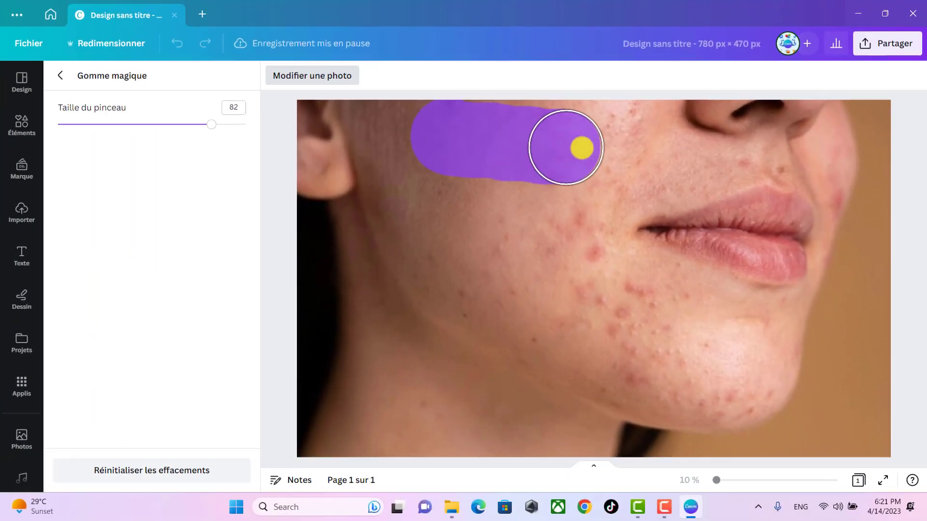
# Step: Erase the acne across the cheek and chin with the Gomme magique brush at size 82
pyautogui.moveTo(583, 146)
pyautogui.mouseDown()
pyautogui.moveTo(557, 230)
pyautogui.moveTo(620, 310)
pyautogui.moveTo(637, 360)
pyautogui.moveTo(738, 396)
pyautogui.moveTo(556, 343)
pyautogui.moveTo(514, 304)
pyautogui.moveTo(476, 294)
pyautogui.moveTo(456, 267)
pyautogui.moveTo(513, 275)
pyautogui.moveTo(584, 175)
pyautogui.moveTo(627, 142)
pyautogui.mouseUp()
pyautogui.moveTo(600, 141)
pyautogui.mouseDown()
pyautogui.moveTo(524, 132)
pyautogui.moveTo(482, 141)
pyautogui.moveTo(462, 172)
pyautogui.moveTo(465, 199)
pyautogui.moveTo(540, 205)
pyautogui.moveTo(559, 269)
pyautogui.mouseUp()
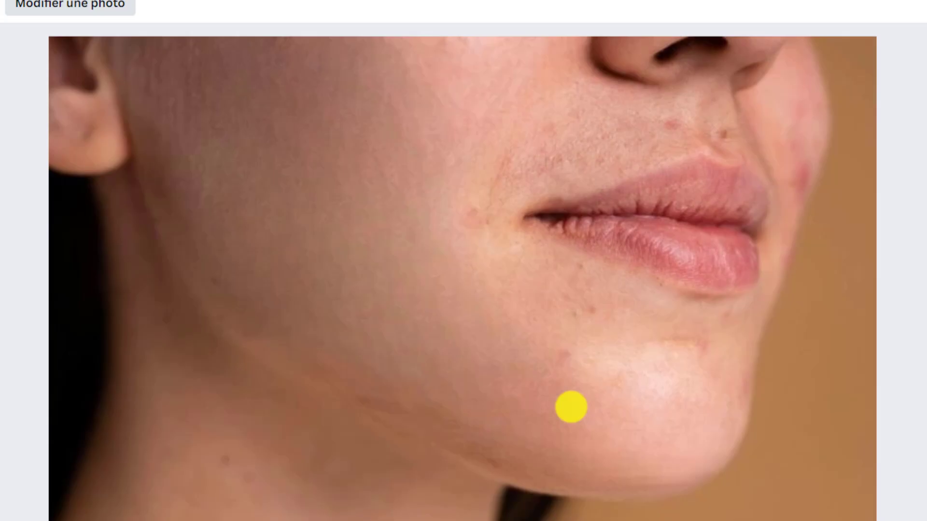
pyautogui.click(569, 334)
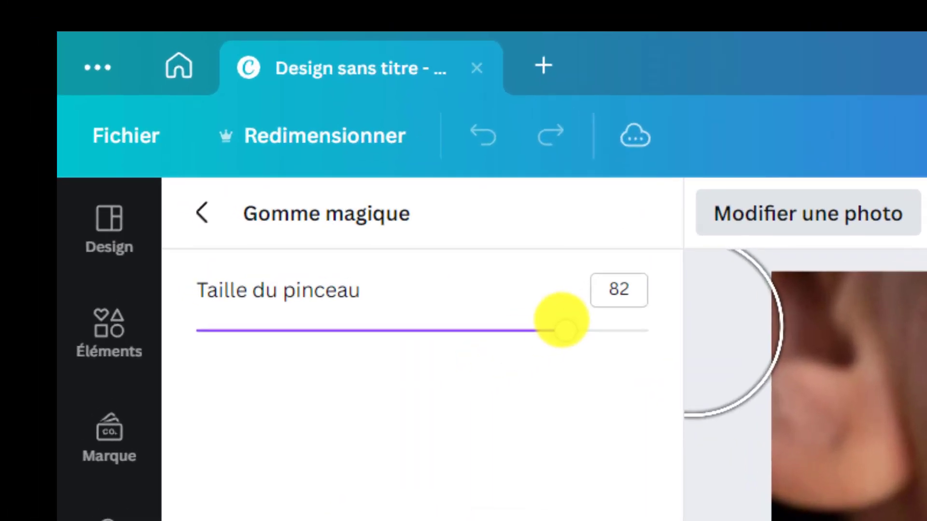
# Step: Reduce the brush size to 12 and erase the small blemishes above the upper lip and beside the corner of the mouth
pyautogui.moveTo(350, 205); pyautogui.dragTo(268, 206)
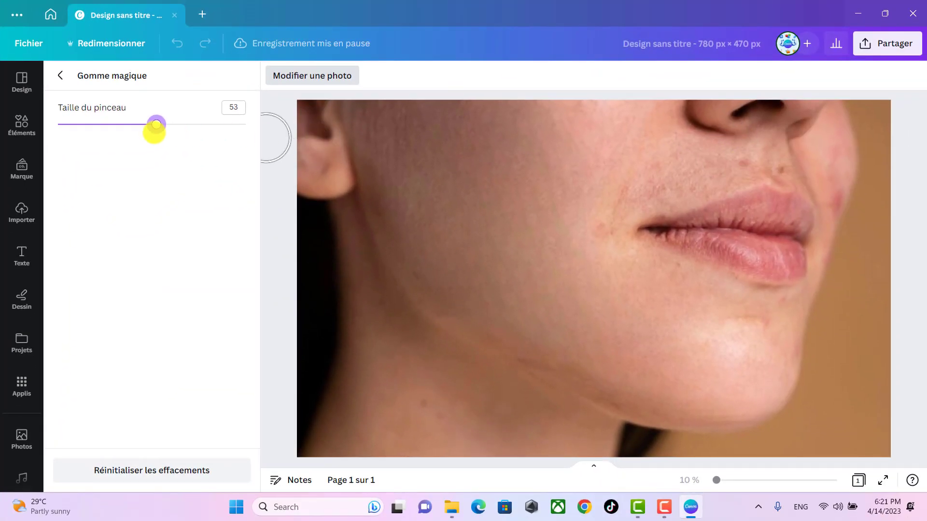
pyautogui.moveTo(165, 132); pyautogui.dragTo(84, 132)
pyautogui.click(742, 166)
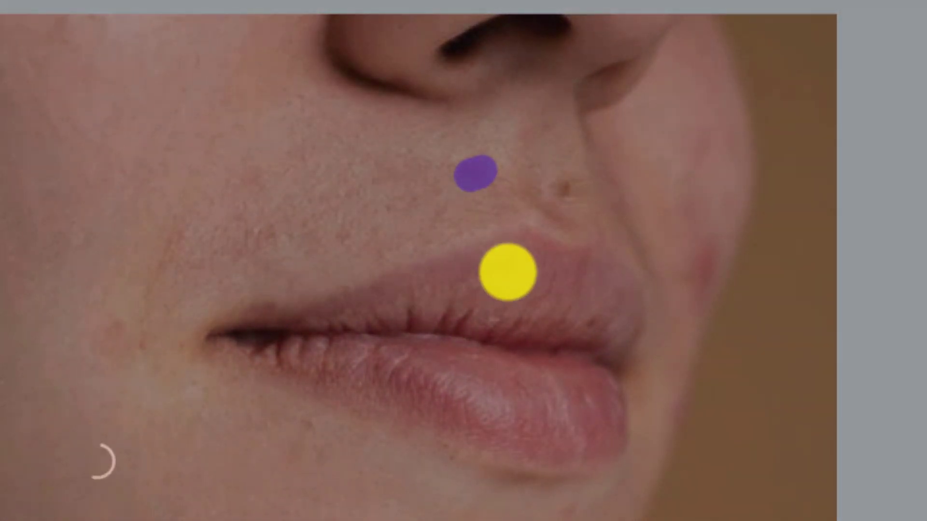
pyautogui.moveTo(508, 272)
pyautogui.mouseDown()
pyautogui.moveTo(593, 201)
pyautogui.moveTo(571, 191)
pyautogui.mouseUp()
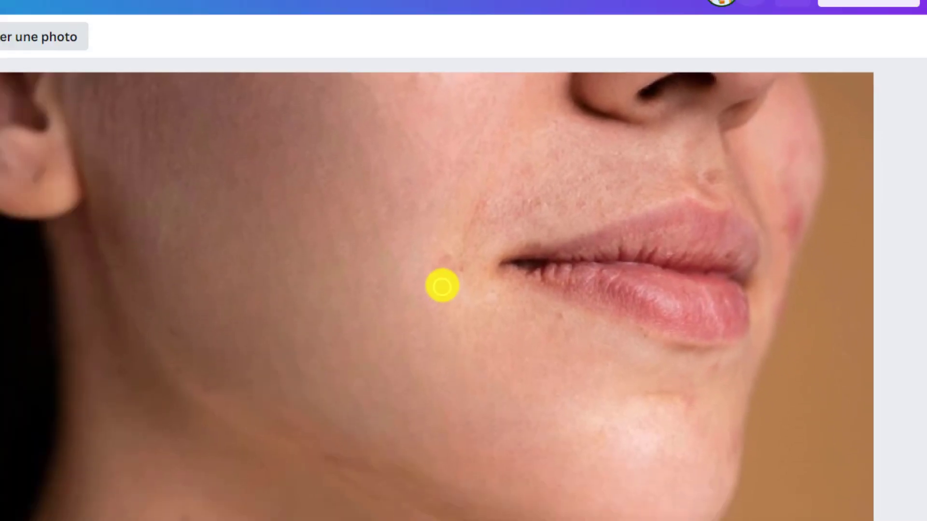
pyautogui.moveTo(434, 249); pyautogui.dragTo(443, 272)
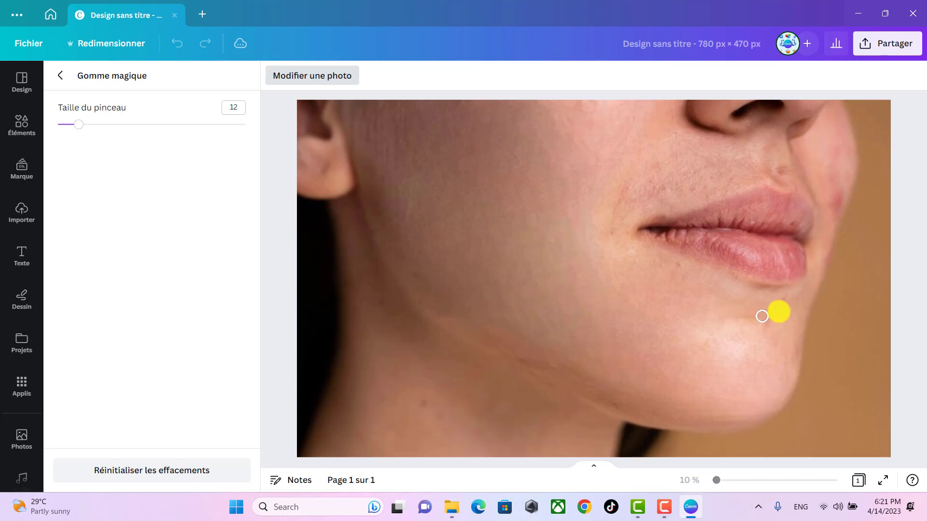
# Step: Set the Gomme magique brush size to 23, erase the red patch on the far cheek, and leave the tool
pyautogui.moveTo(82, 129); pyautogui.dragTo(100, 125)
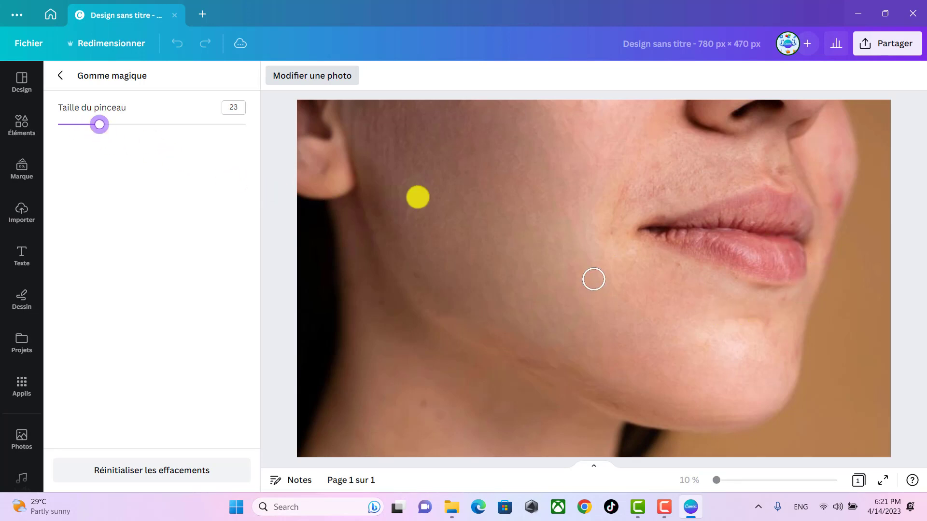
pyautogui.moveTo(836, 200); pyautogui.dragTo(836, 215)
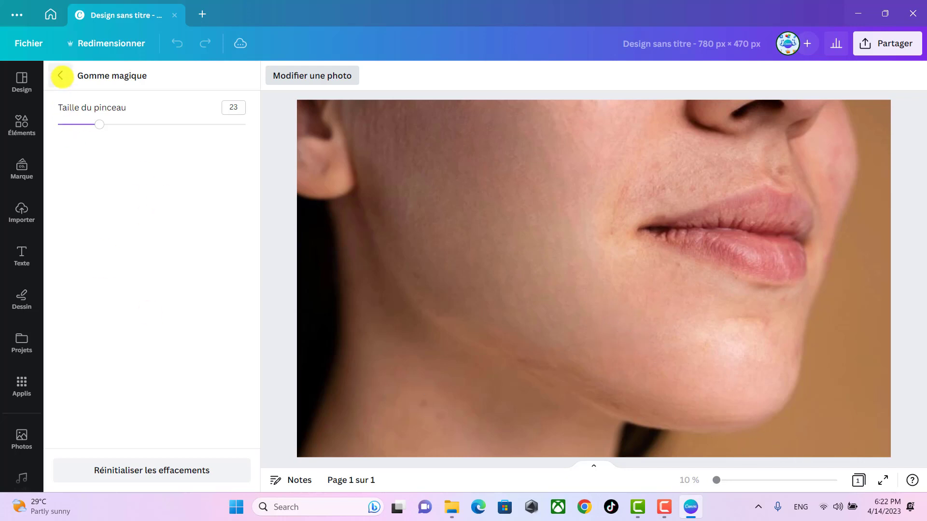
pyautogui.click(60, 76)
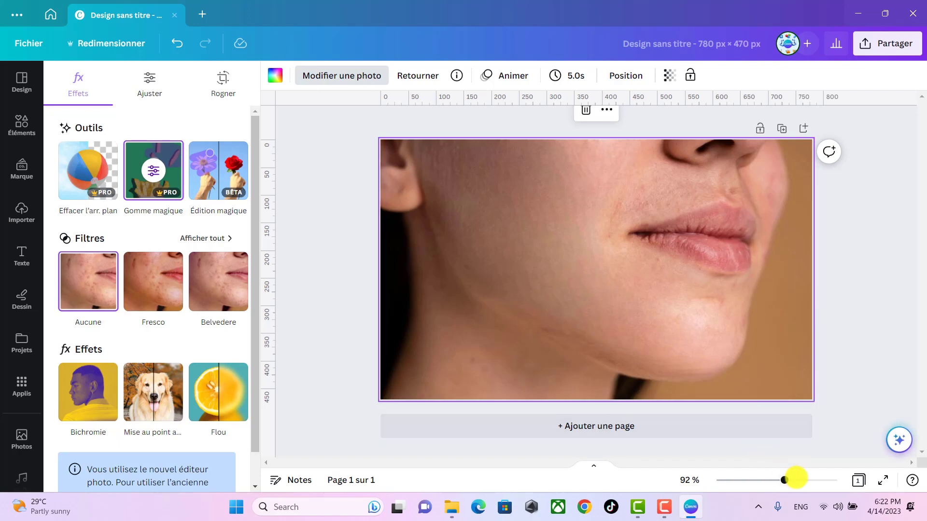
# Step: Add a second page with the original acne photo set as its background, and compare it with the retouched page
pyautogui.moveTo(796, 478)
pyautogui.mouseDown()
pyautogui.moveTo(767, 480)
pyautogui.moveTo(788, 482)
pyautogui.moveTo(780, 481)
pyautogui.mouseUp()
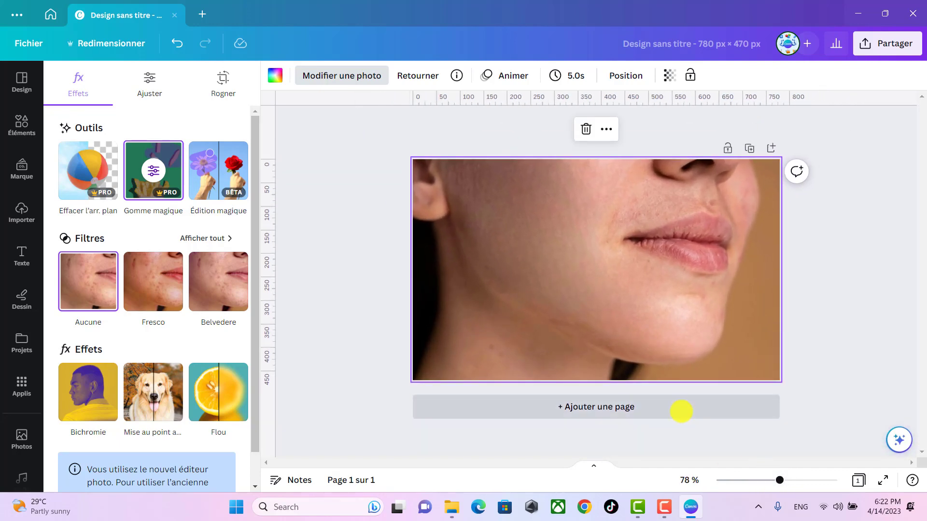
pyautogui.click(678, 411)
pyautogui.click(106, 362)
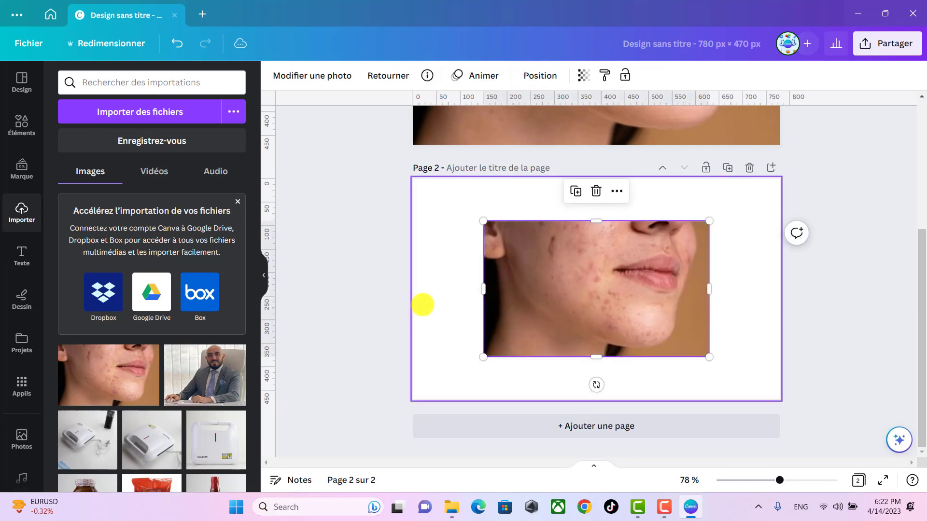
pyautogui.rightClick(521, 300)
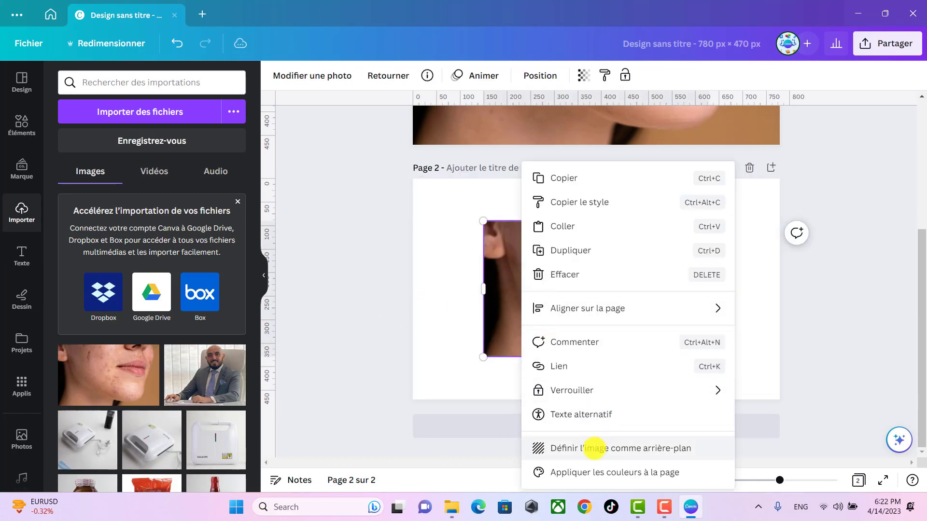
pyautogui.click(595, 448)
pyautogui.scroll(5, 659, 316)
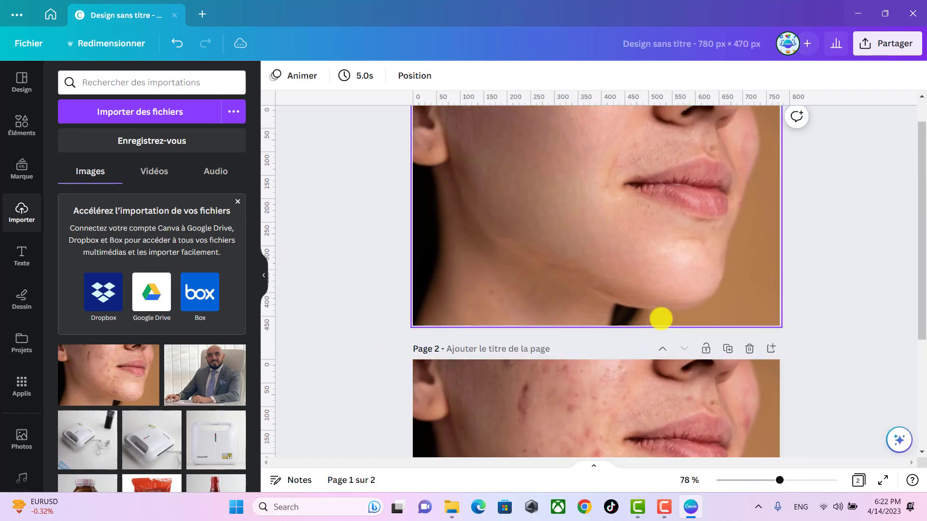
pyautogui.scroll(-5, 623, 252)
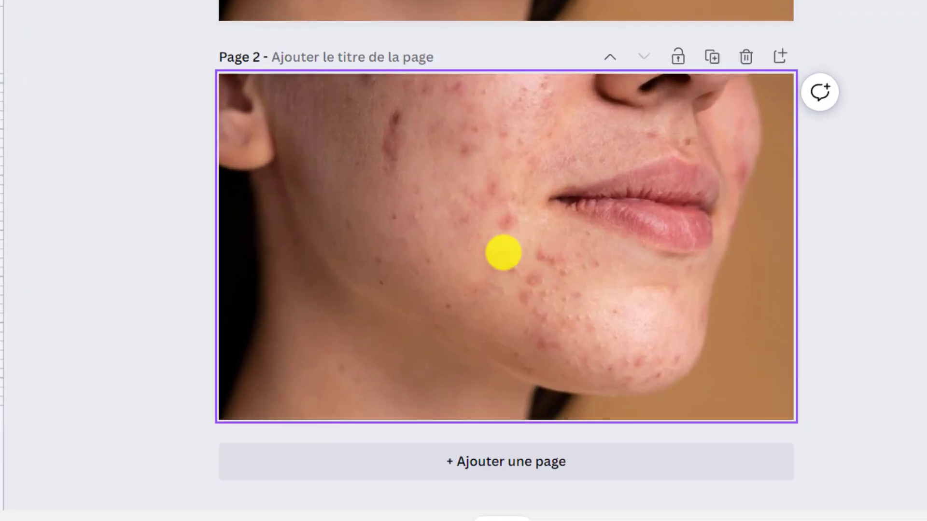
pyautogui.scroll(5, 482, 263)
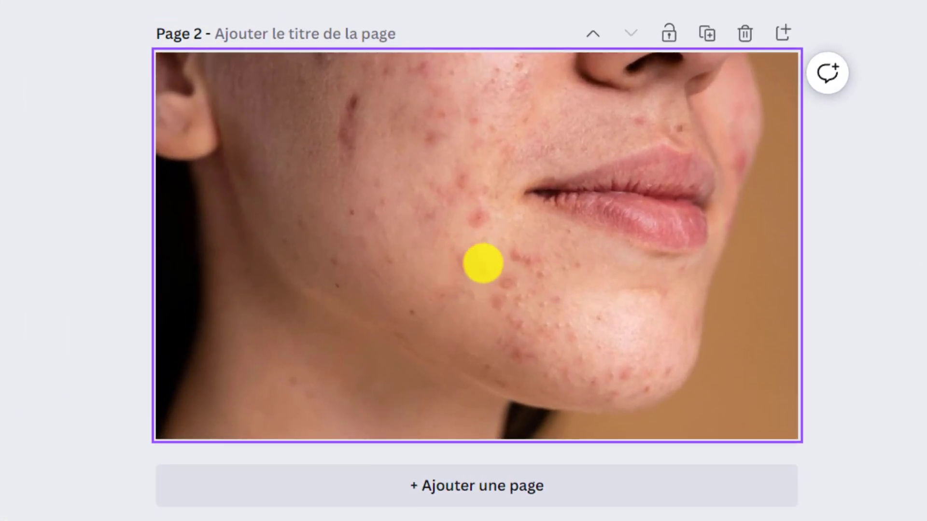